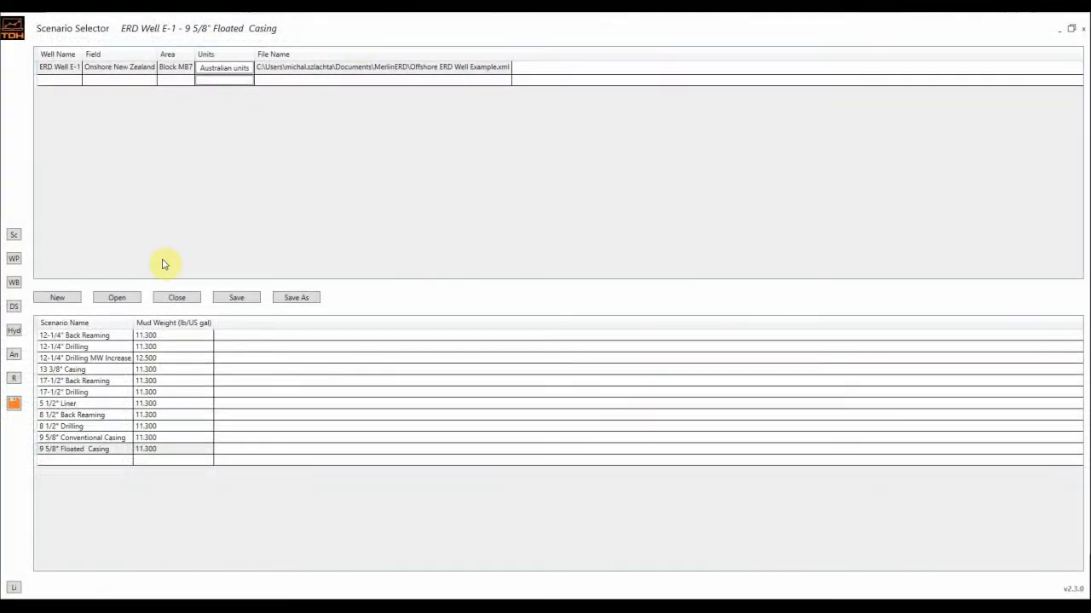
Step: Load the 9 5/8" Conventional Casing scenario of ERD Well E-1 and view the 12 1/4" open hole point on its well path
click(322, 67)
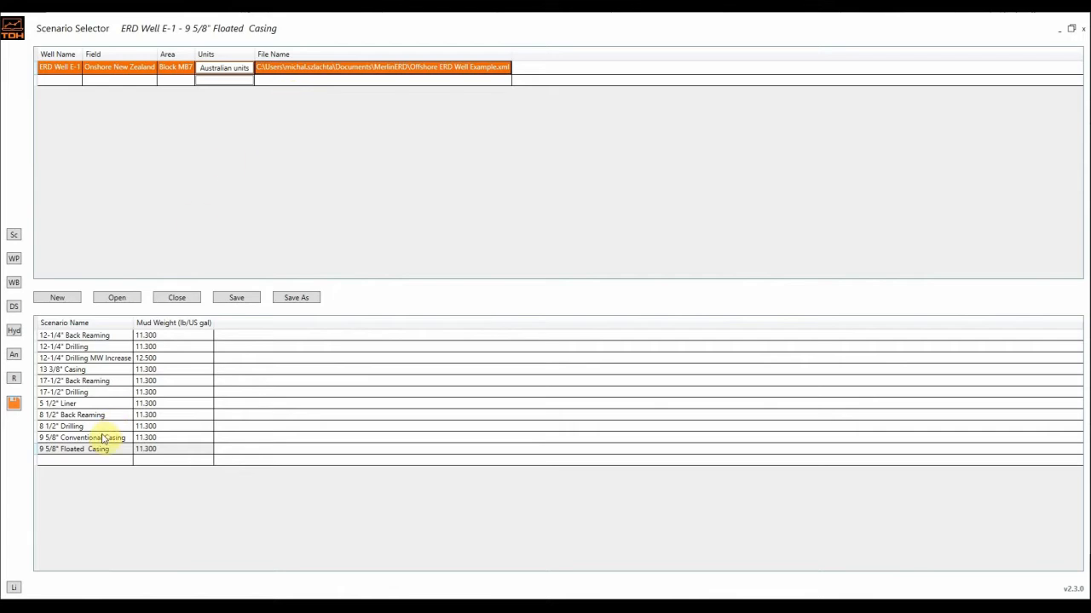
click(101, 439)
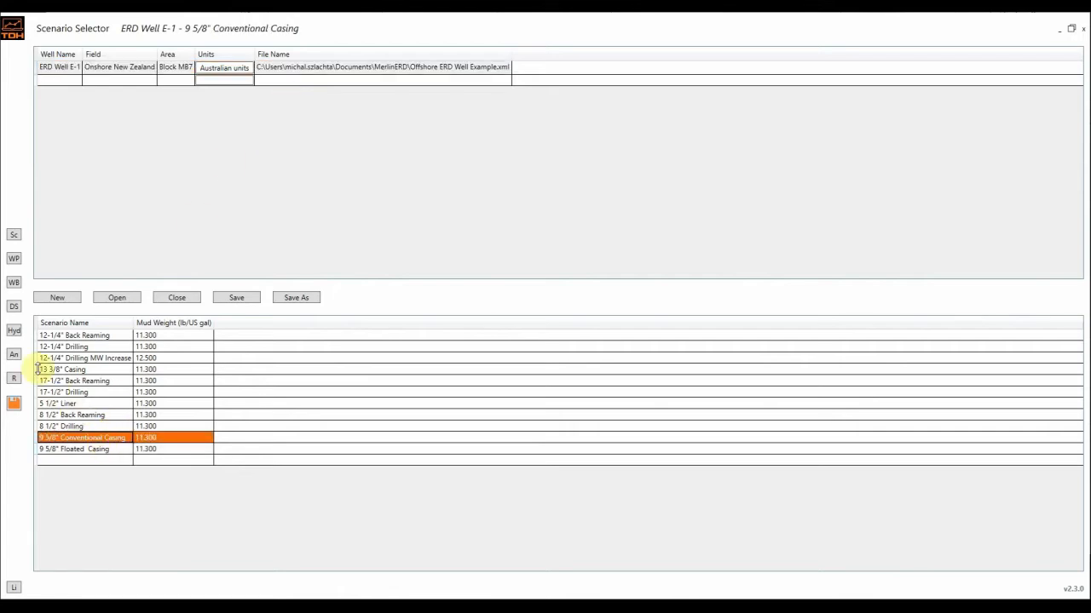
click(13, 258)
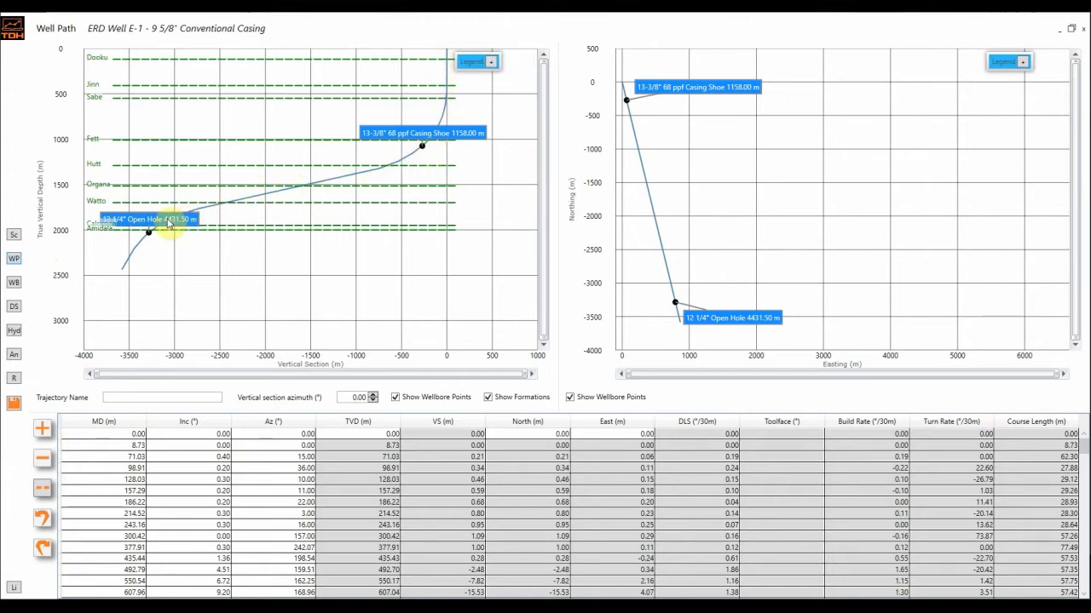
mouse_move(150, 233)
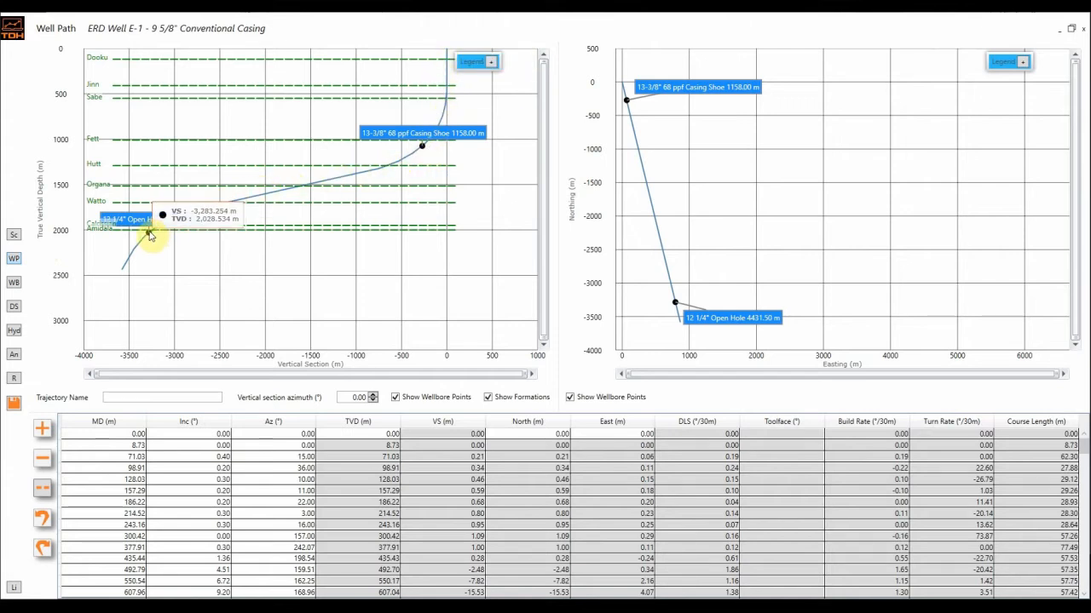
Step: Review the conventional casing's drill string, widening the component column to read the full names of both casing sections
click(15, 307)
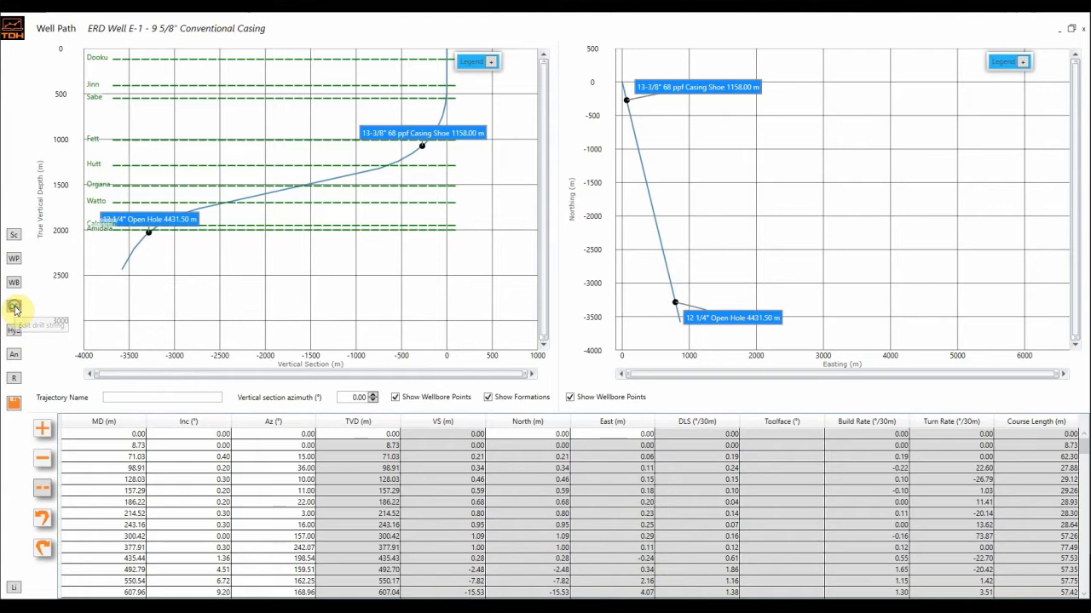
drag(111, 47, 248, 47)
click(141, 75)
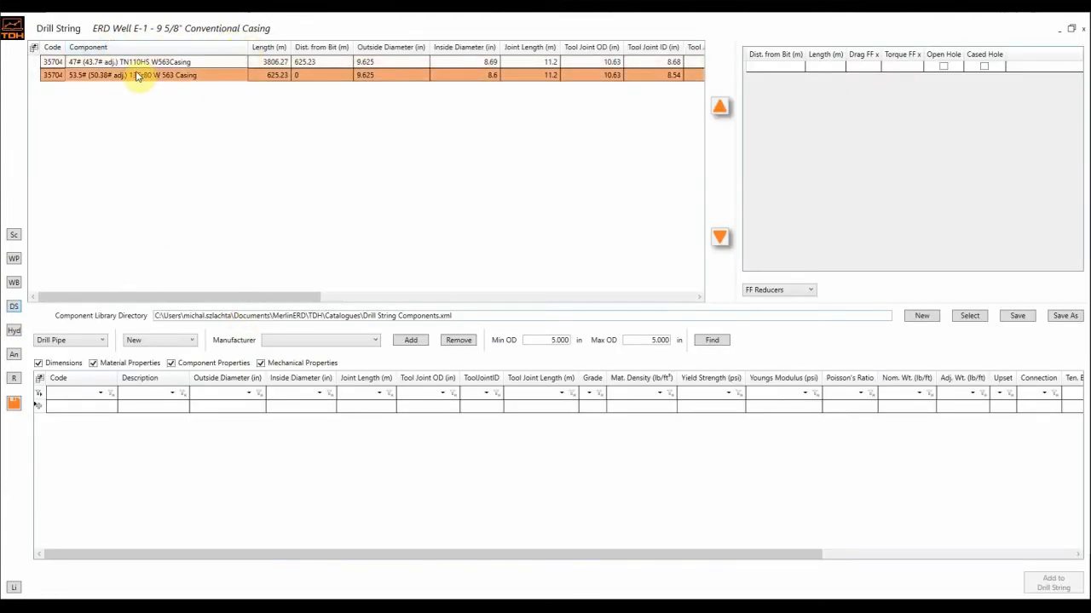
click(139, 62)
click(143, 75)
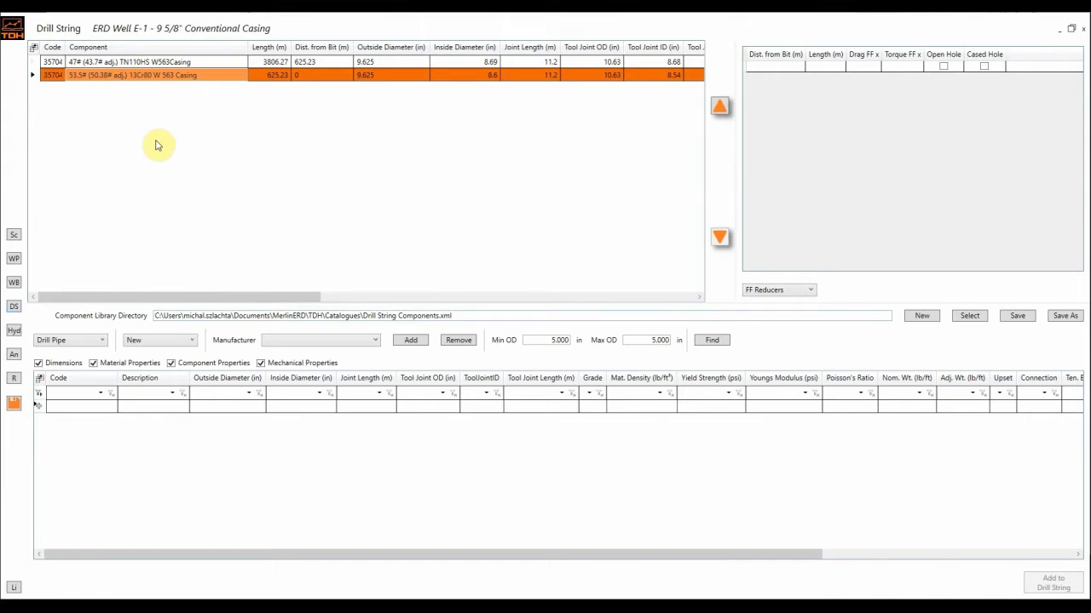
Step: Run the torque and drag Drillers Analysis for the conventional casing and check the travelling assembly weight input
click(15, 356)
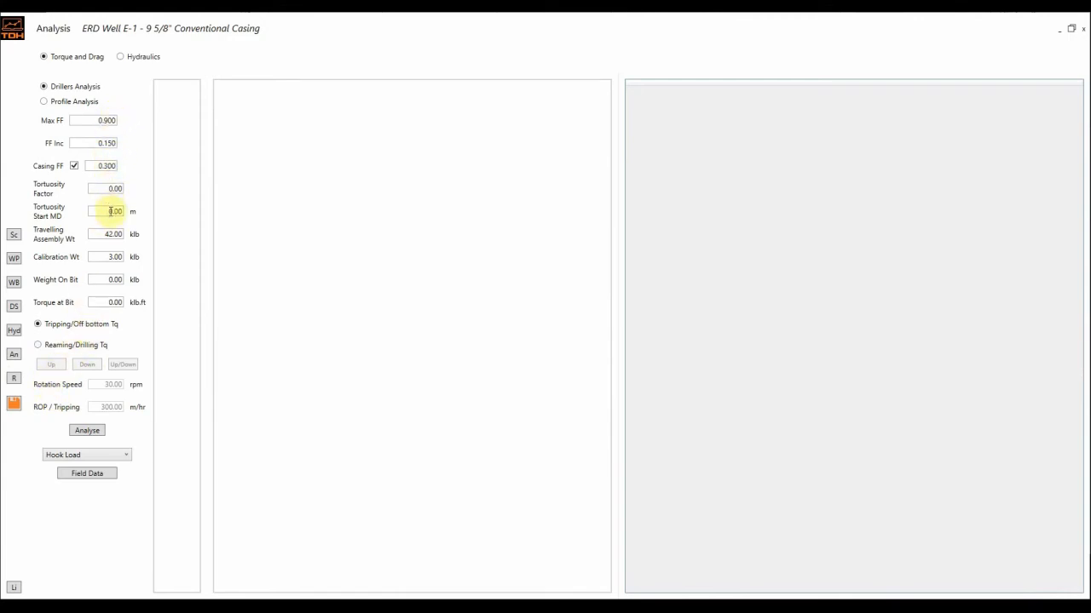
click(88, 434)
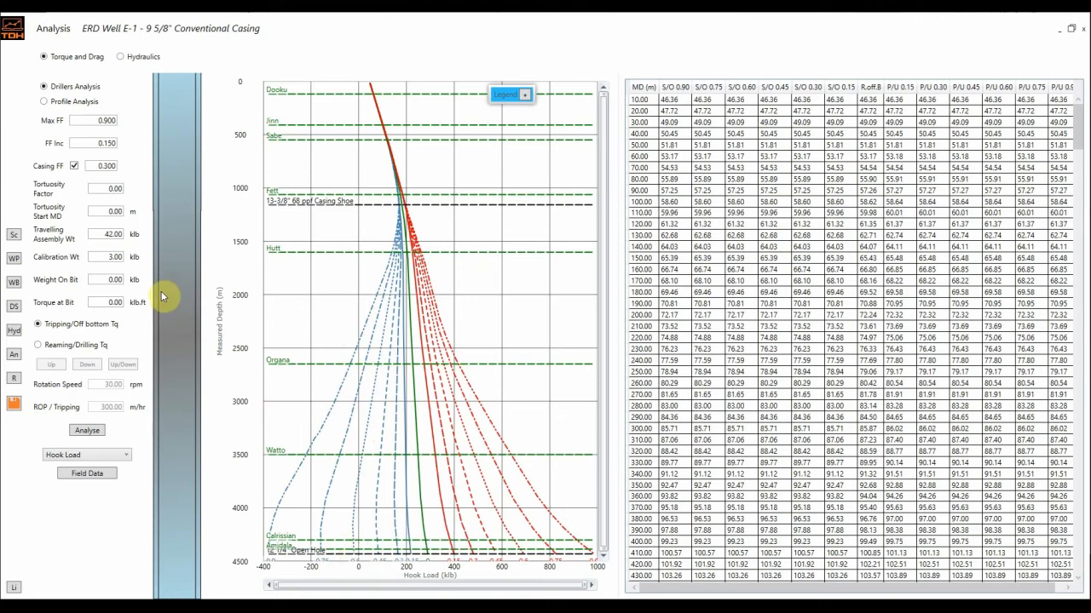
click(101, 235)
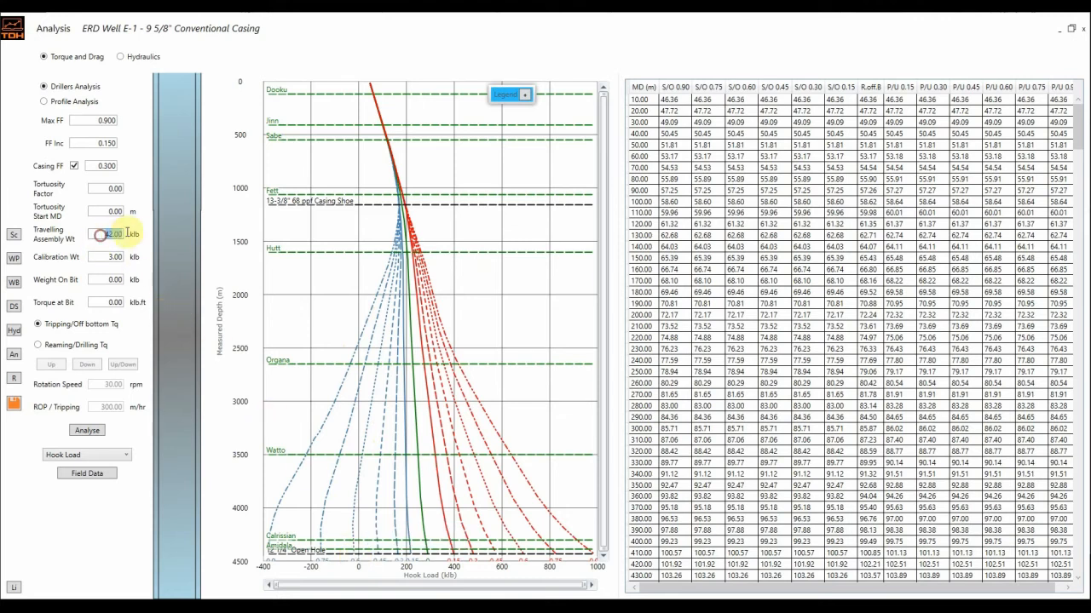
Step: Add a vertical limit line named Block Weight with a value of 42 to the hook load chart
right_click(389, 415)
right_click(524, 370)
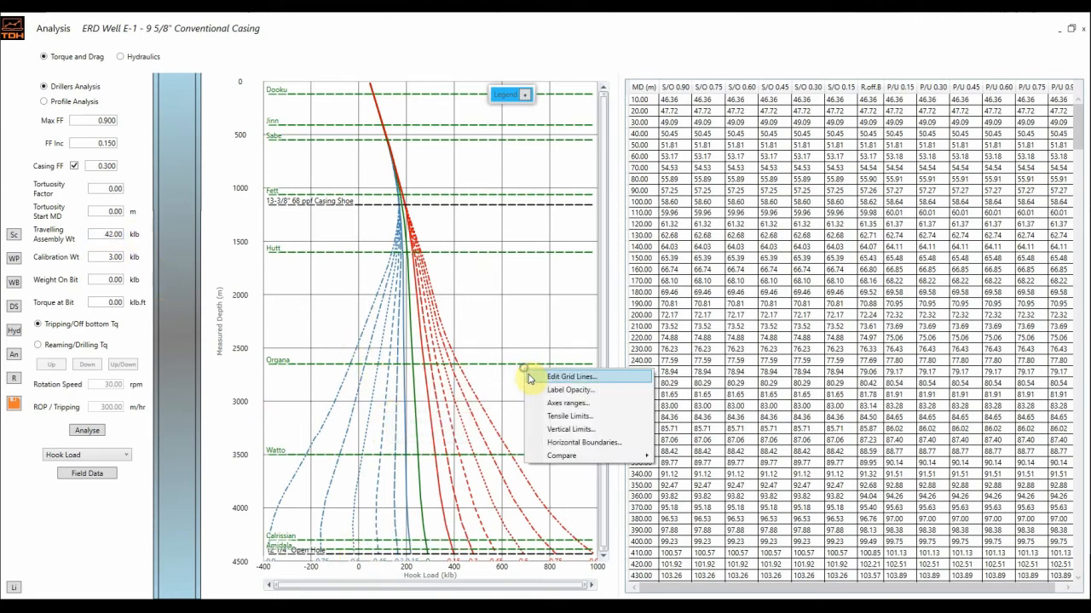
click(559, 417)
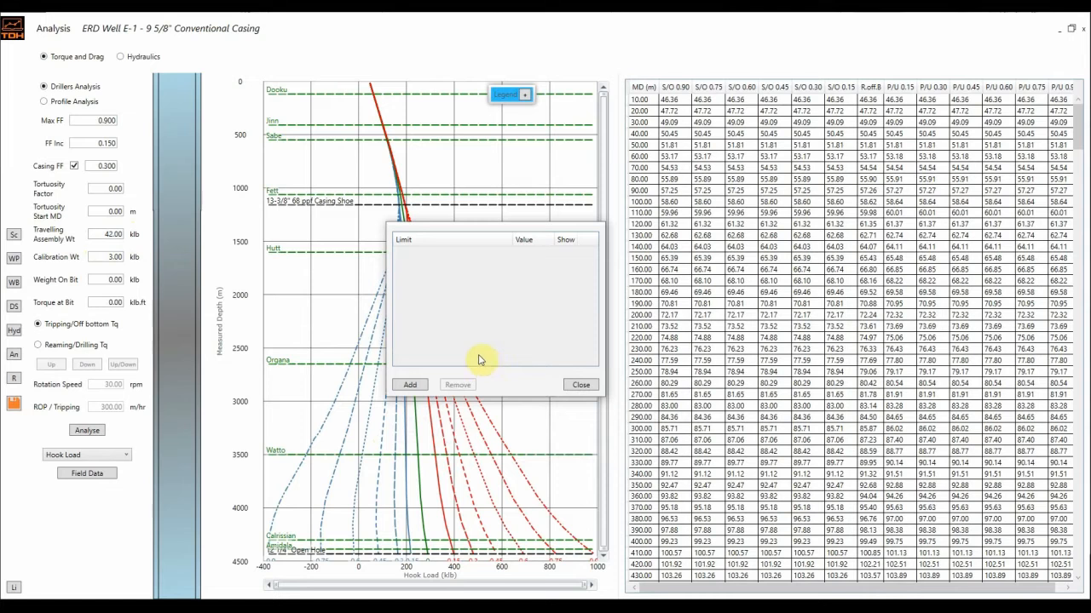
click(414, 385)
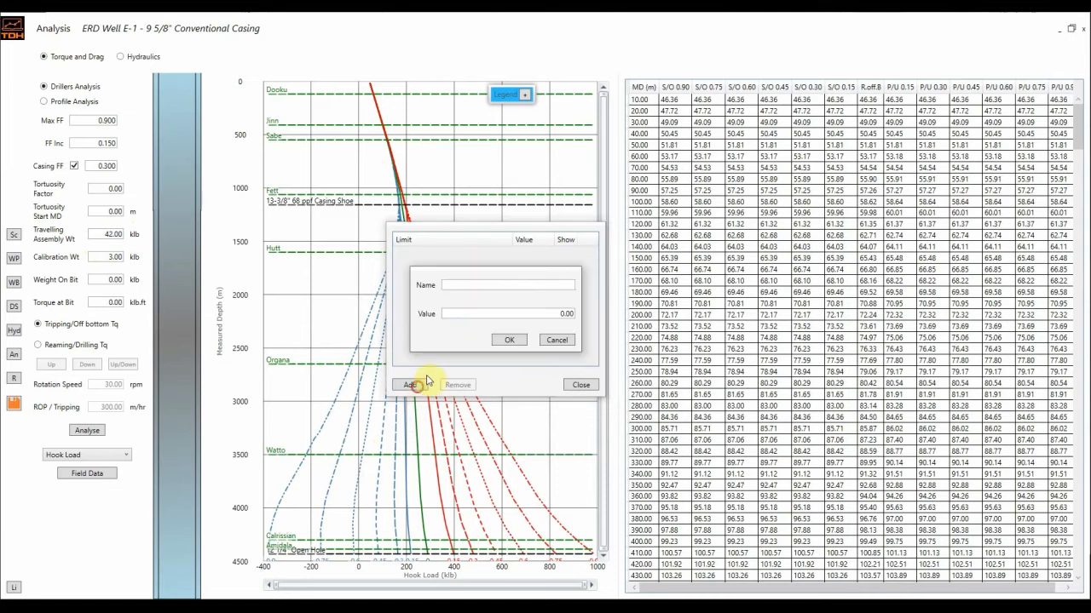
click(506, 286)
text(Block Weight)
double_click(518, 313)
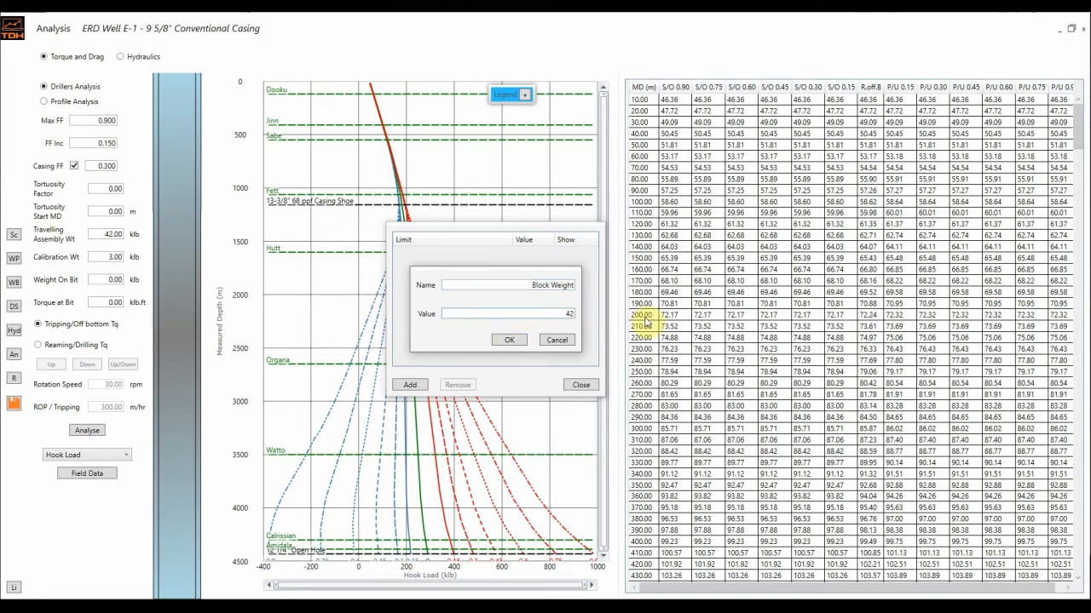
click(509, 339)
click(581, 384)
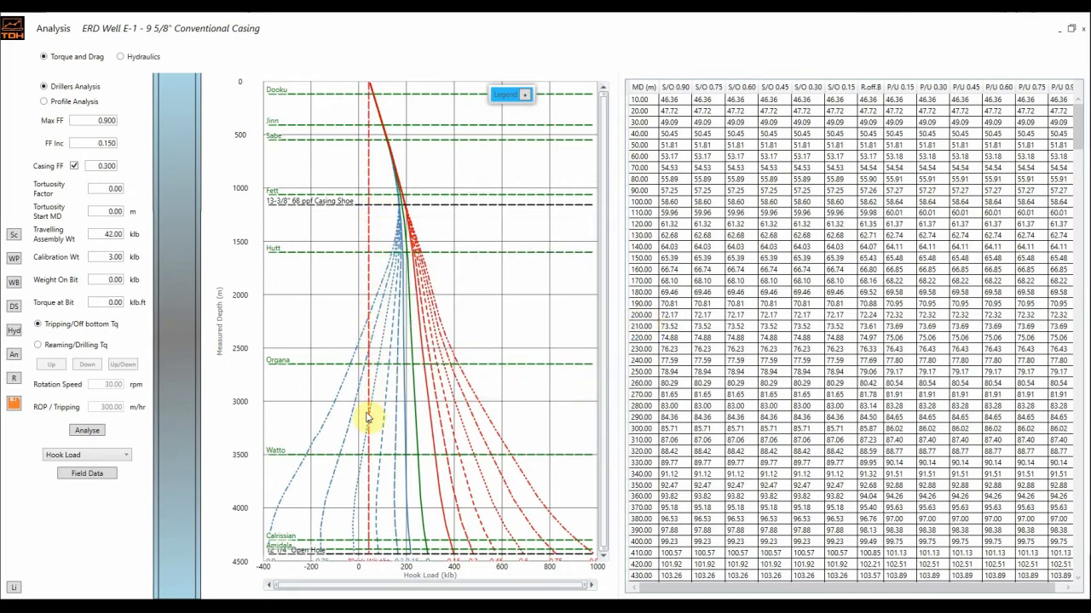
mouse_move(368, 418)
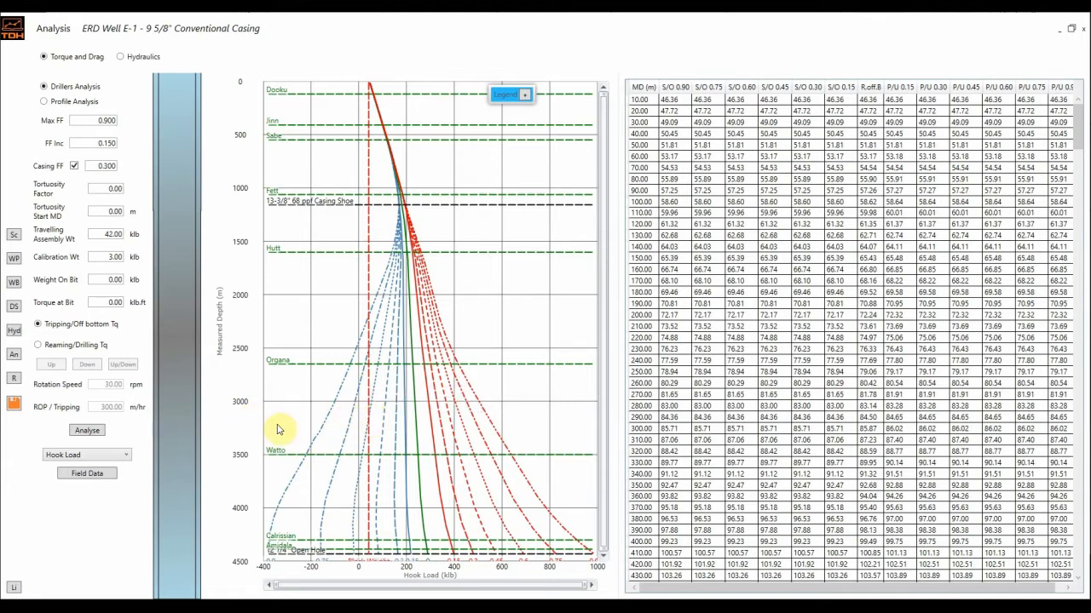
Step: Display the Surface Torque chart and set a larger Y-axis maximum so the measured depth range extends below 4500 m
click(94, 460)
click(89, 473)
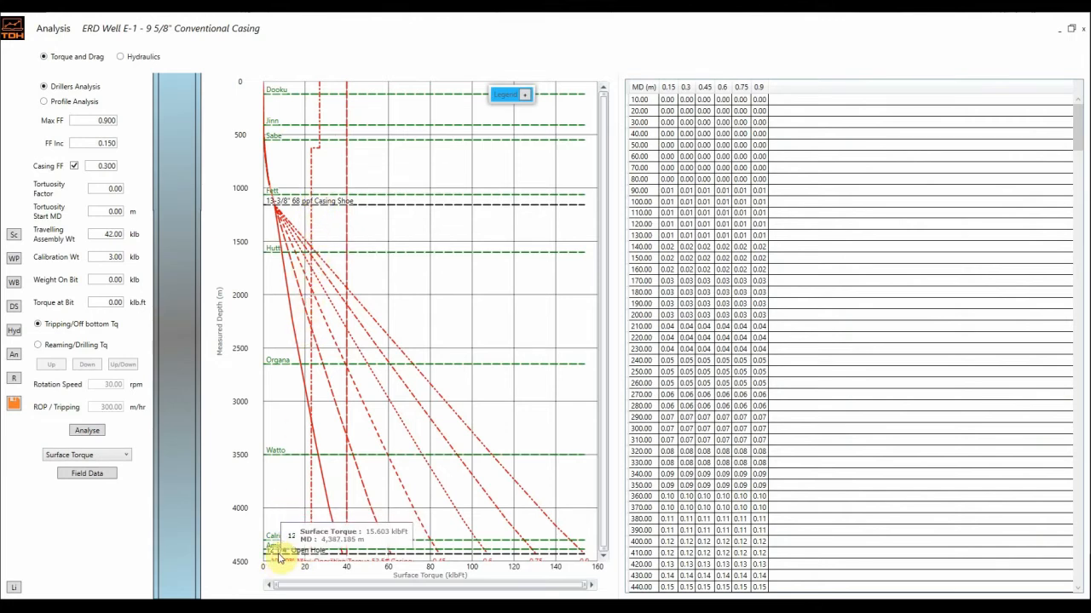
right_click(287, 512)
click(319, 553)
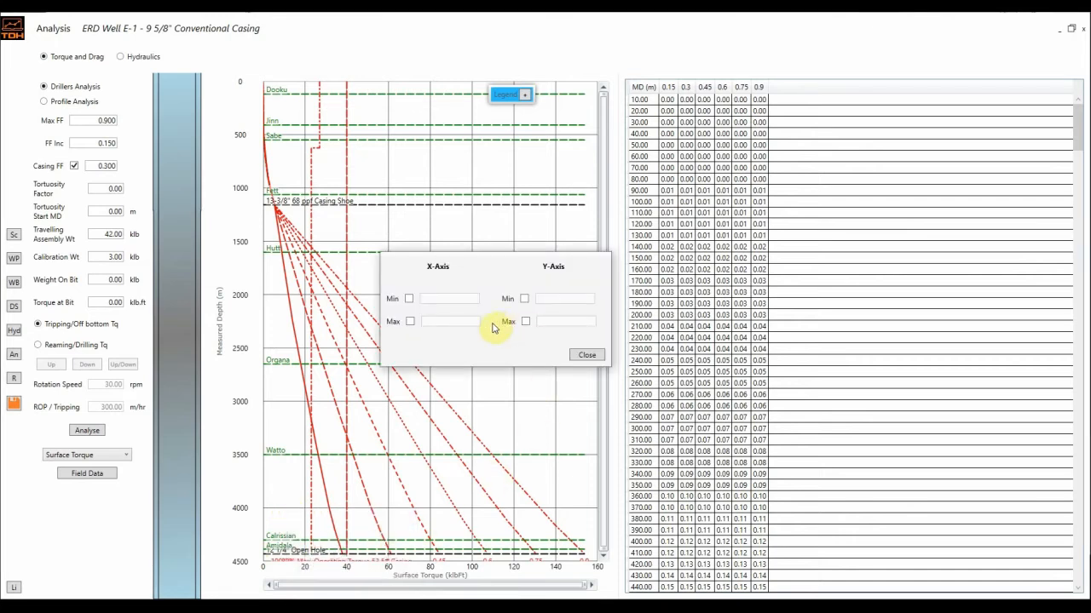
click(525, 322)
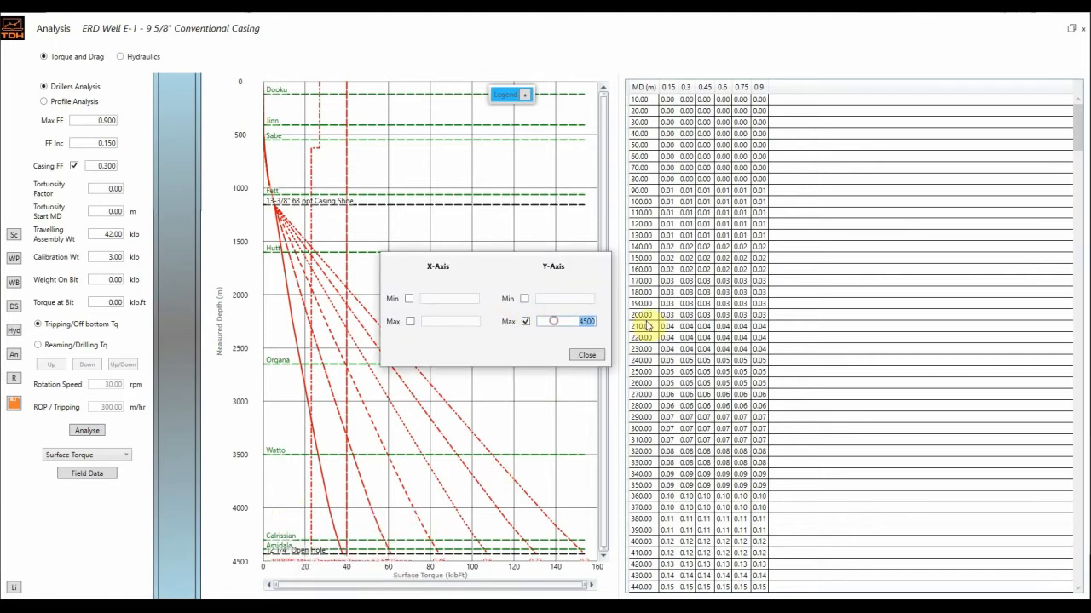
click(589, 355)
Step: Recolour the make-up torque limit curve black and reposition the torque limit label so it is readable
drag(274, 536, 275, 484)
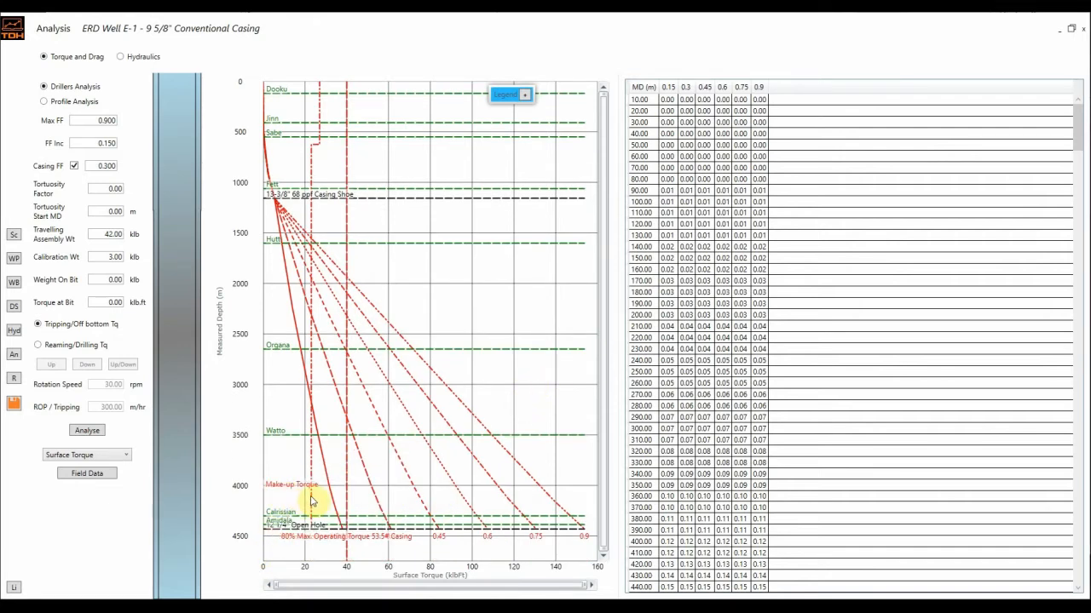
click(312, 503)
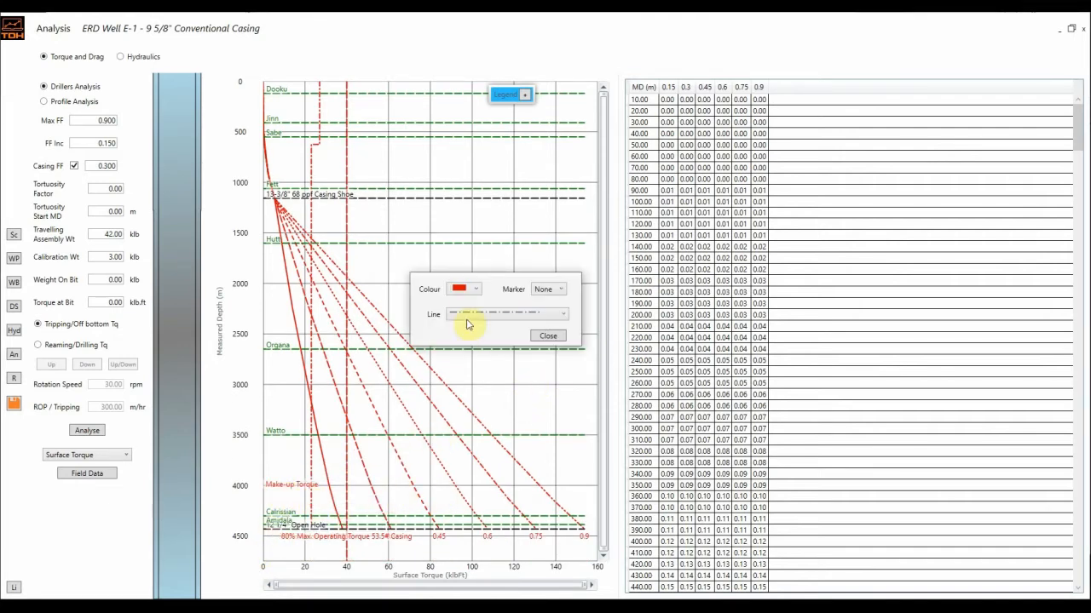
click(464, 290)
click(467, 365)
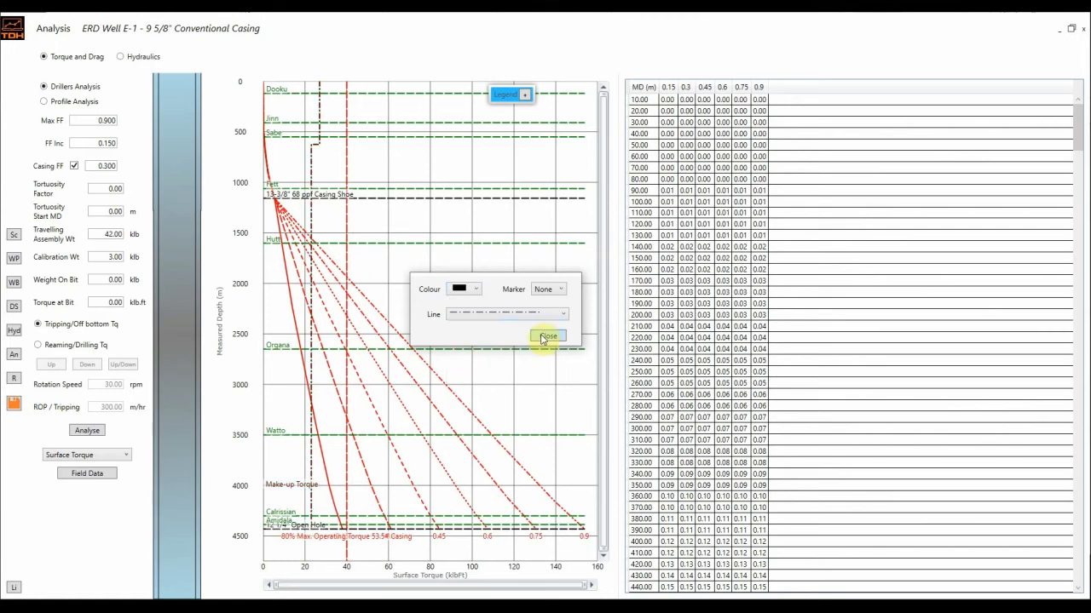
click(545, 336)
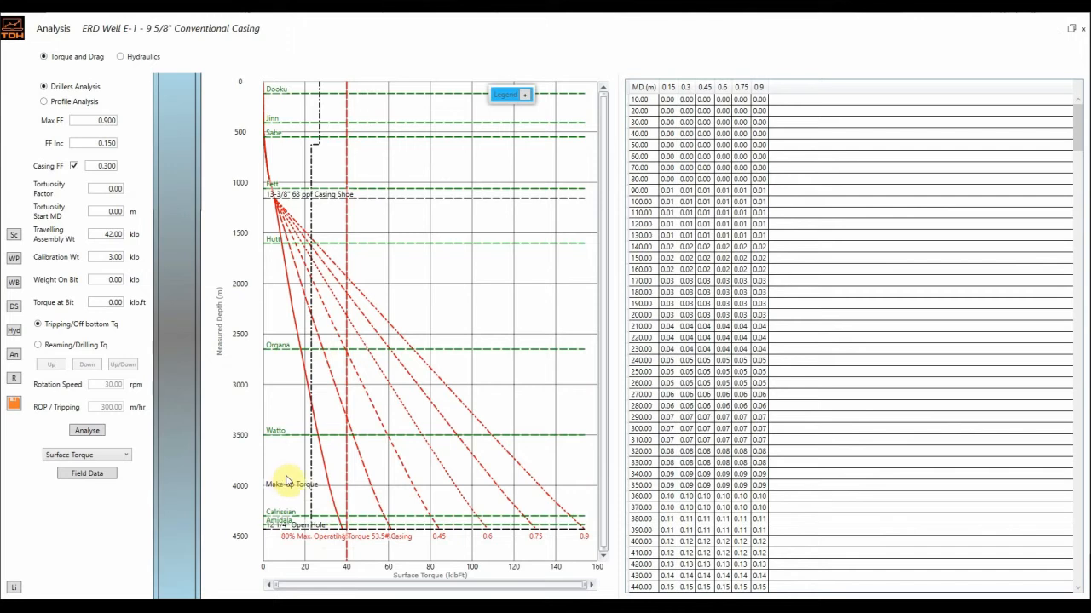
drag(285, 482, 302, 483)
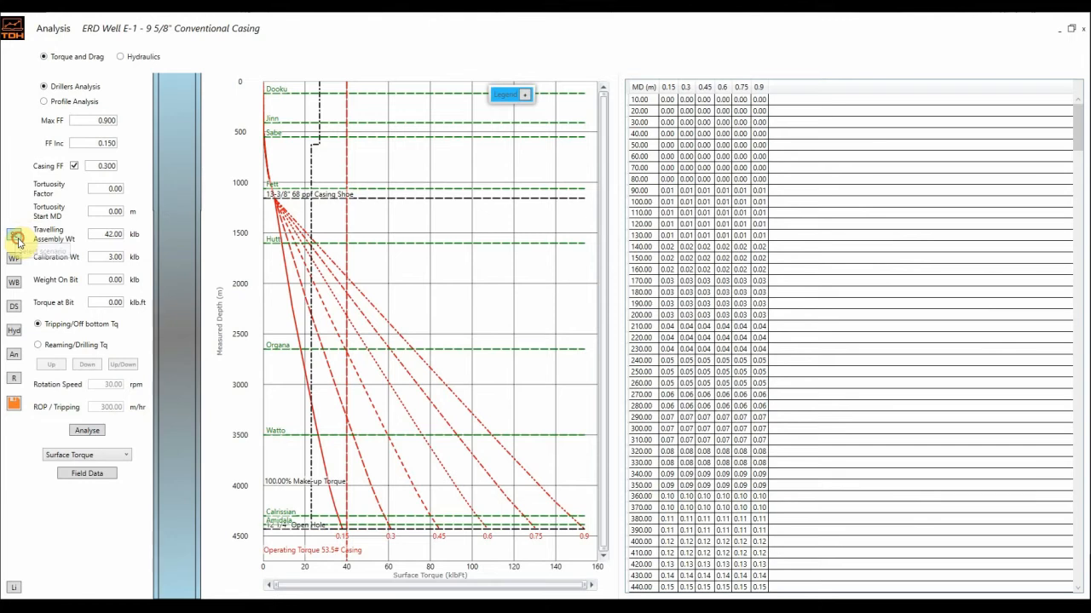
Step: Load the 9 5/8" Floated Casing scenario and inspect the adjusted weights of both casing sections in its drill string
click(14, 236)
click(106, 450)
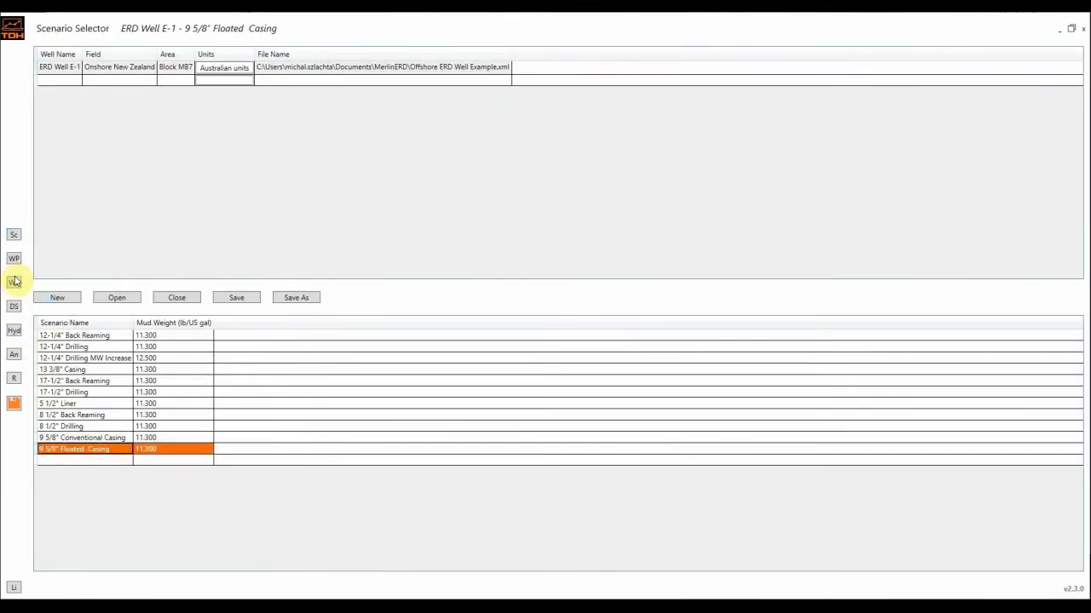
click(14, 307)
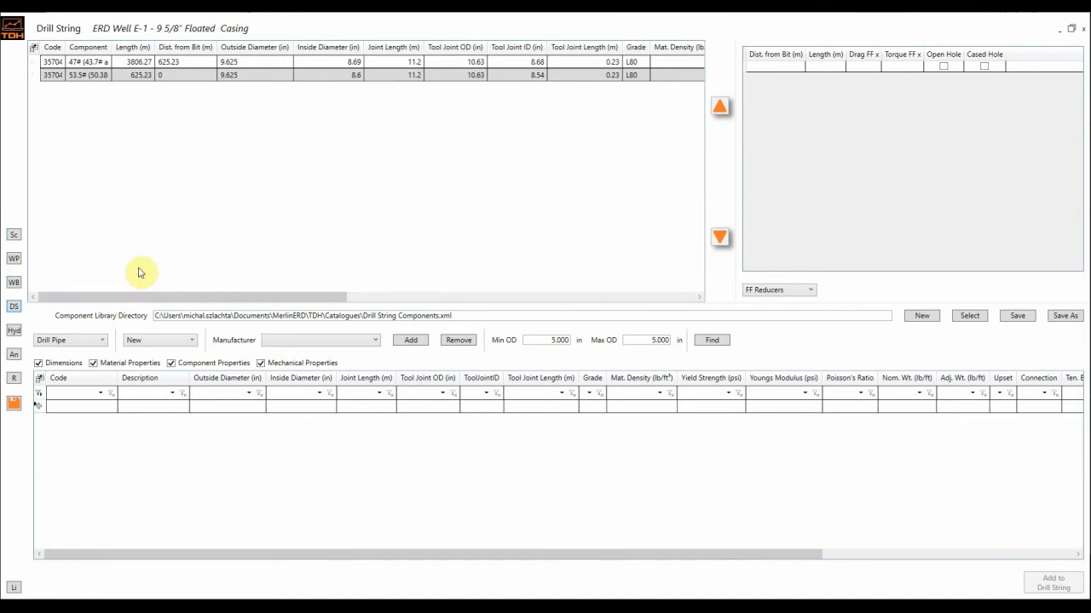
drag(113, 47, 189, 47)
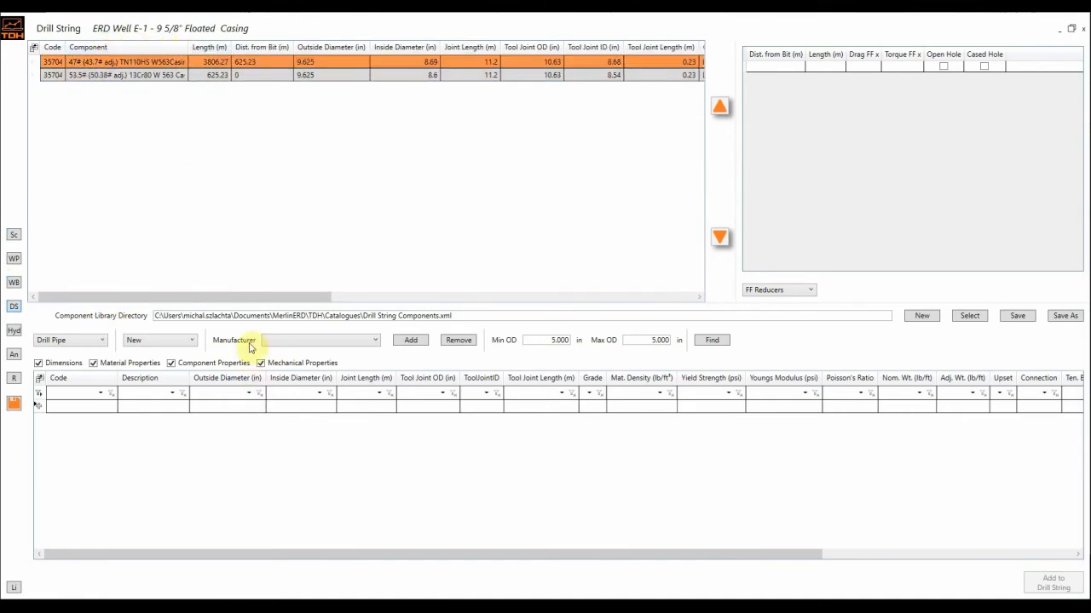
drag(250, 295, 555, 287)
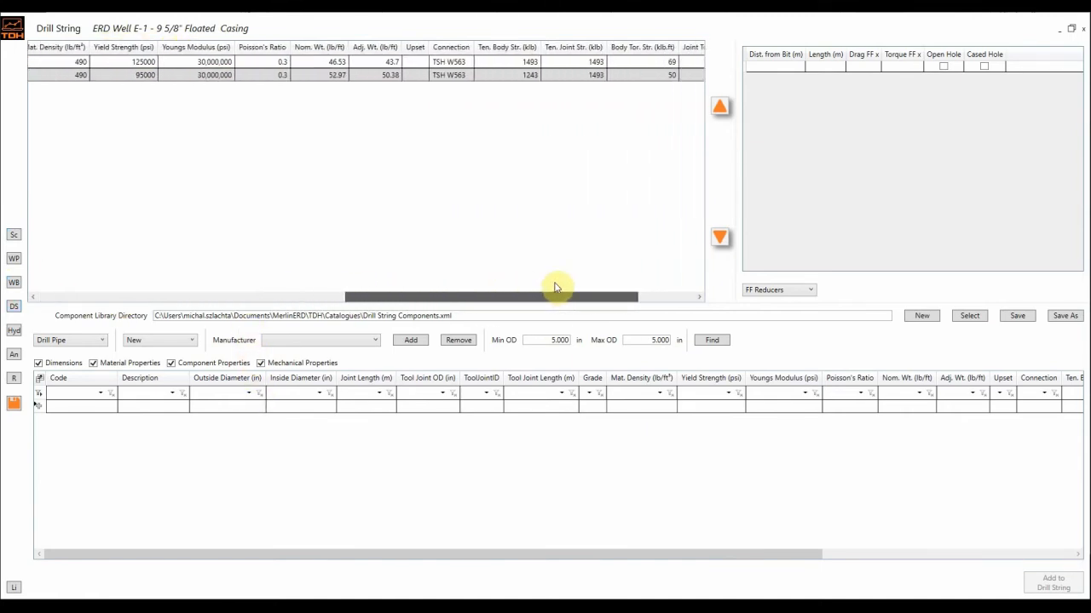
click(381, 67)
click(382, 74)
Step: Show the Flotation settings of the floated casing and examine the distance, length and inner fluid density of each section
click(777, 293)
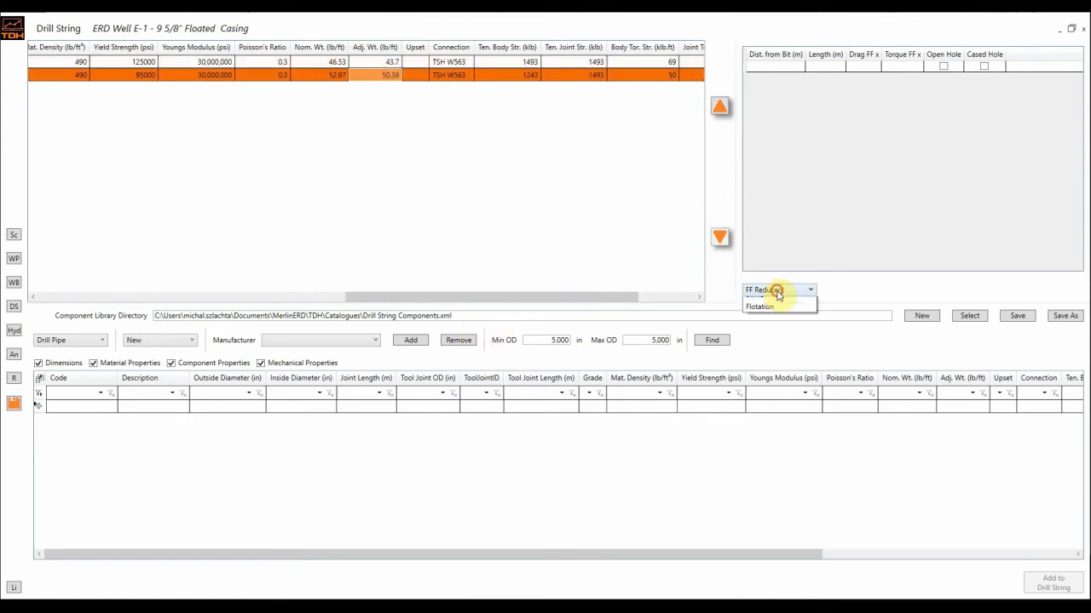
click(774, 339)
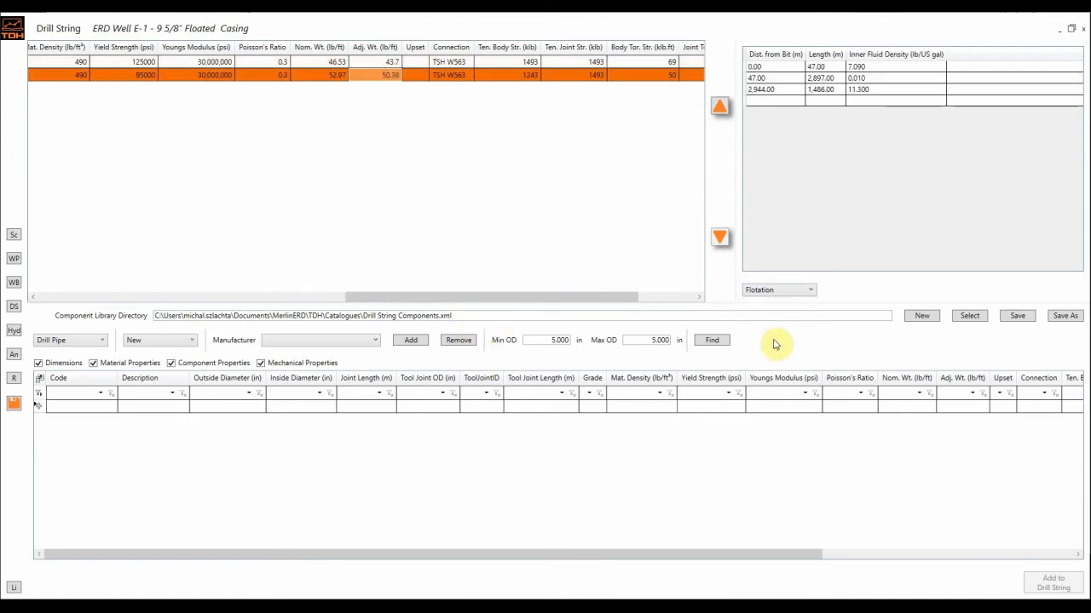
click(863, 66)
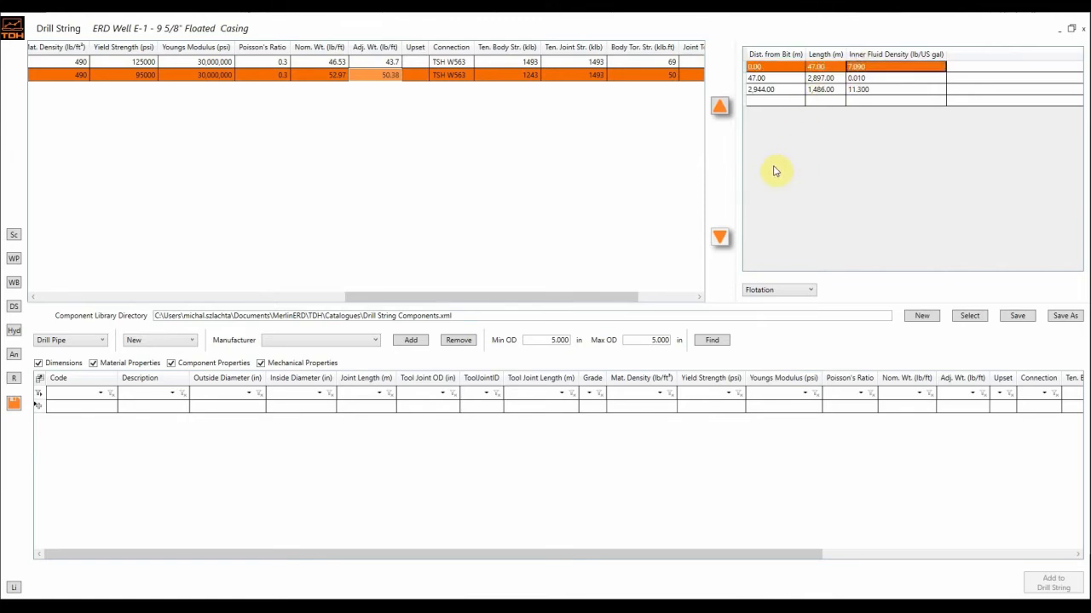
click(882, 79)
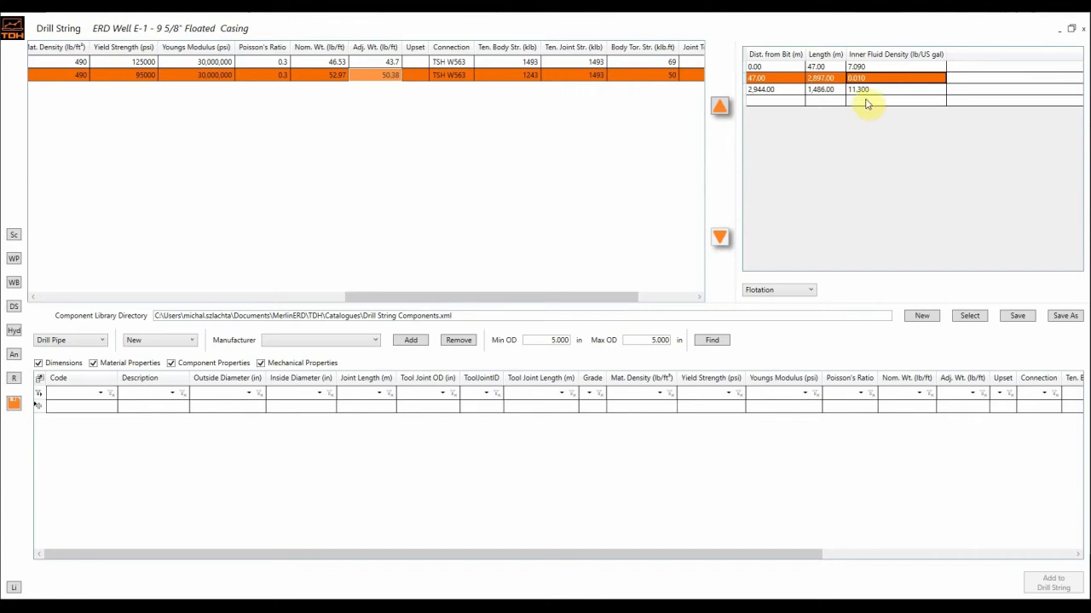
click(758, 91)
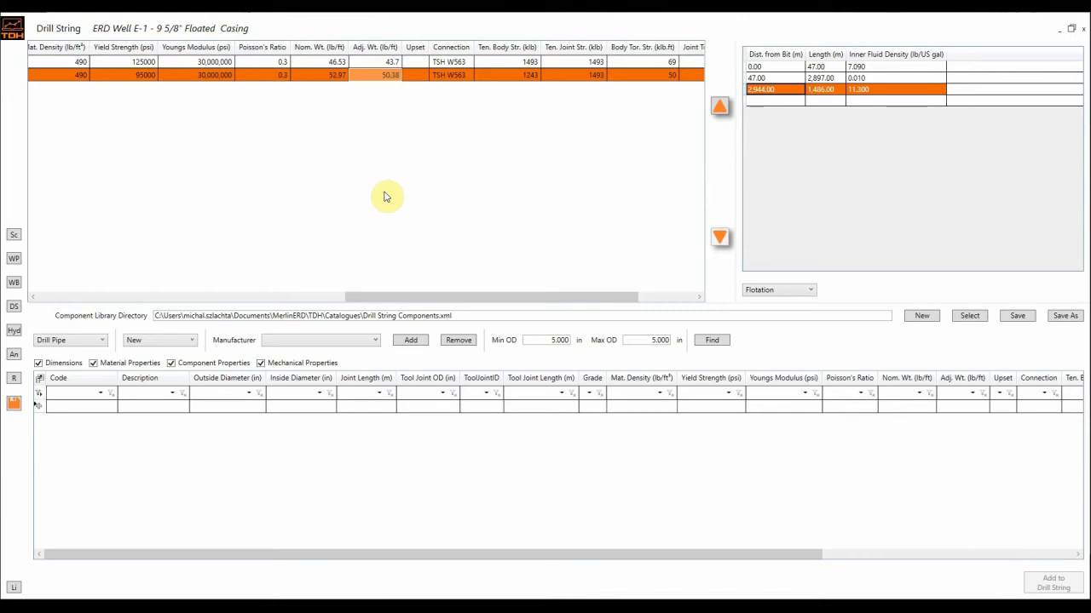
Step: Run the torque and drag Drillers Analysis for the floated casing in Tripping/Off bottom Tq mode
click(14, 354)
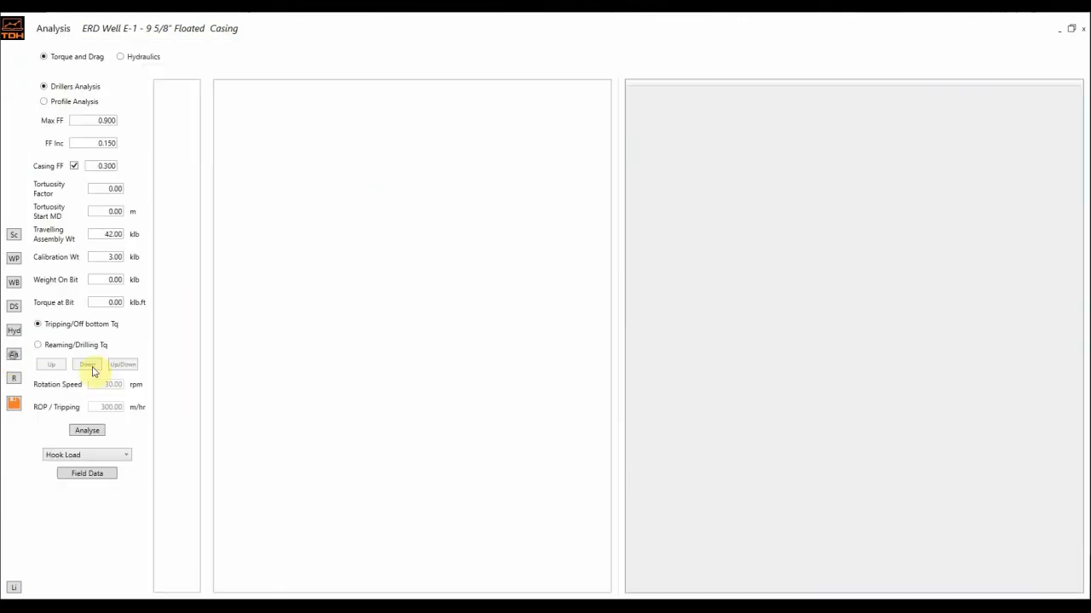
click(76, 327)
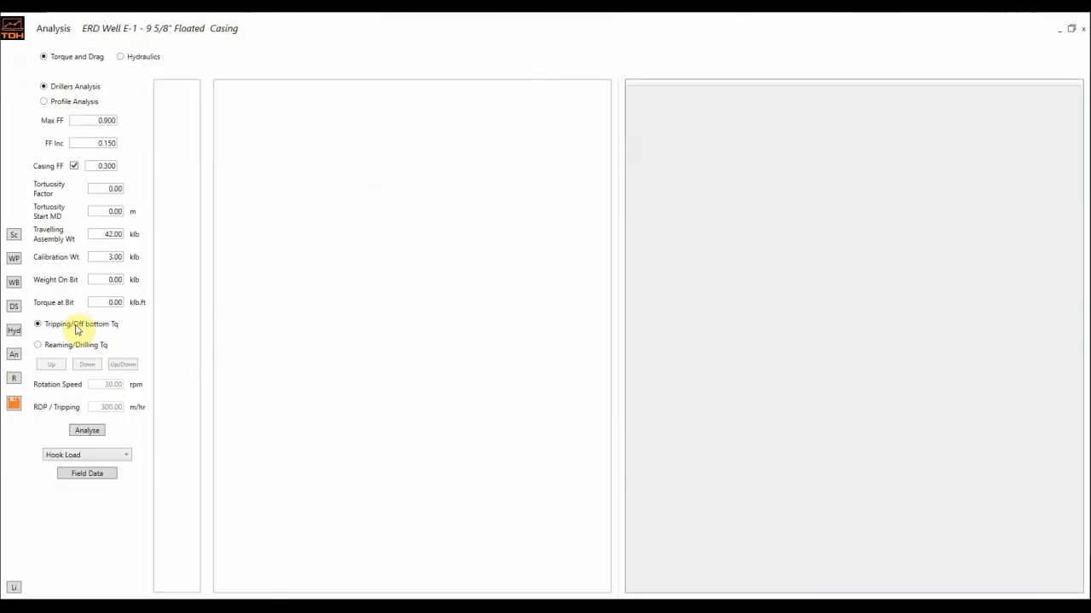
click(88, 430)
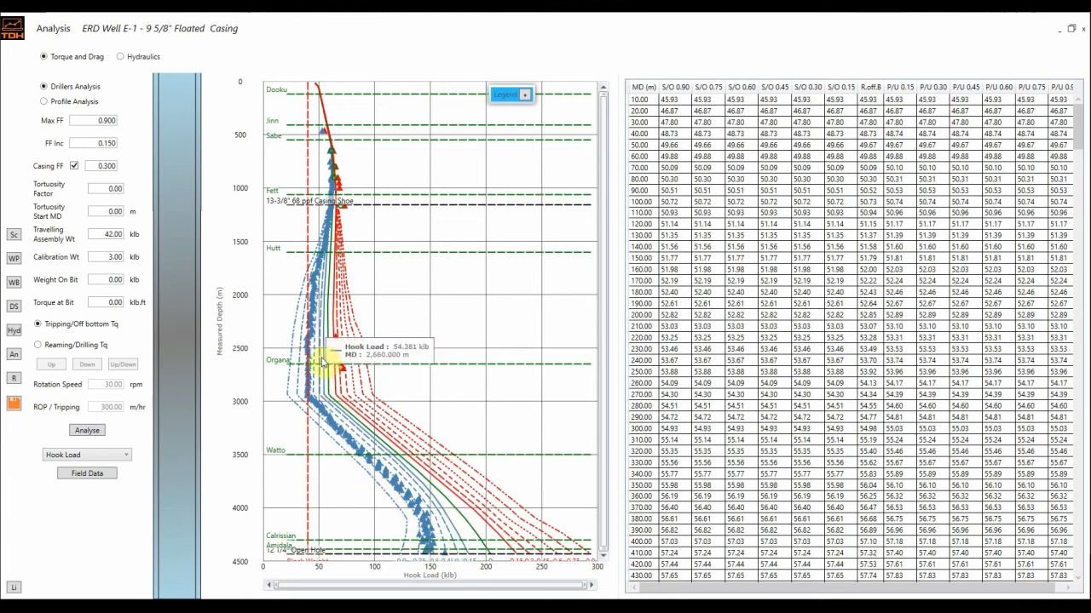
Step: Examine the Hook Load chart closely, comparing field data with the slack-off curves from about 1600 m down to total depth
scroll(294, 280, up, 2)
scroll(294, 279, up, 3)
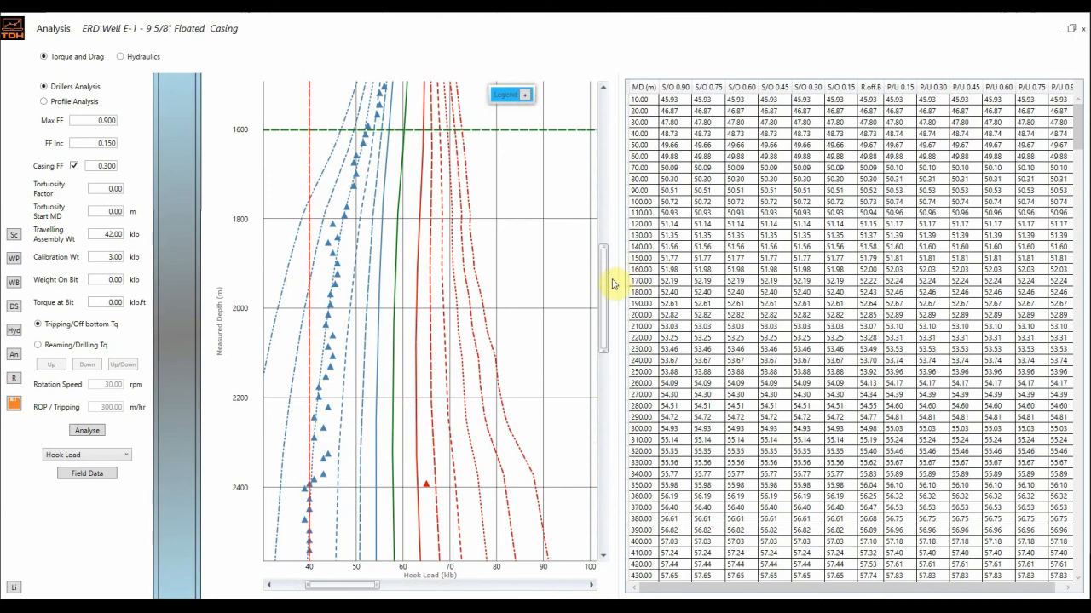
drag(606, 280, 611, 409)
drag(361, 586, 437, 590)
drag(602, 437, 599, 517)
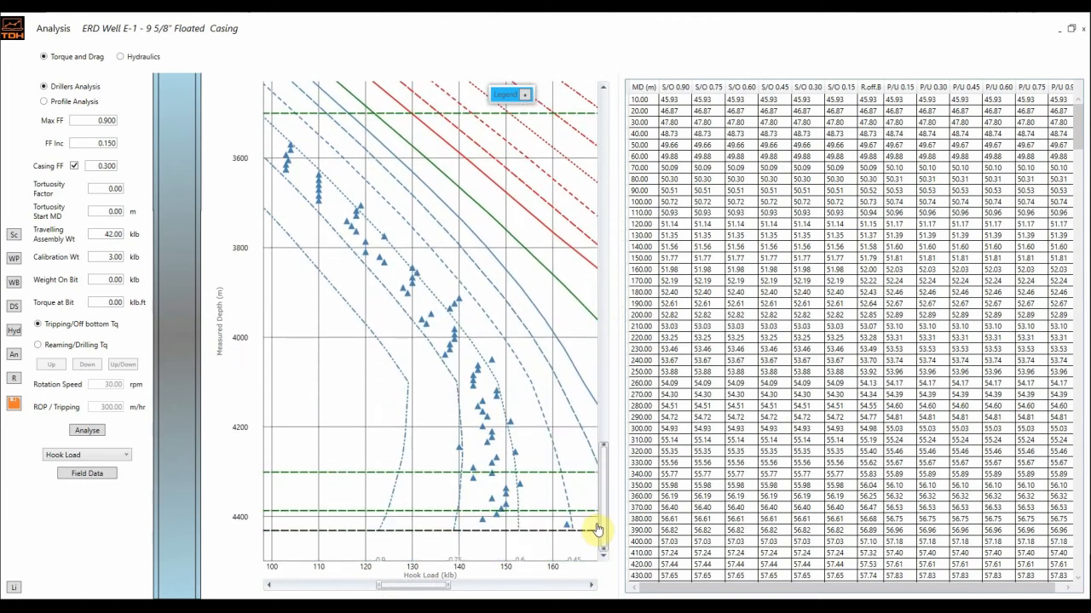
scroll(417, 384, down, 4)
scroll(418, 384, down, 3)
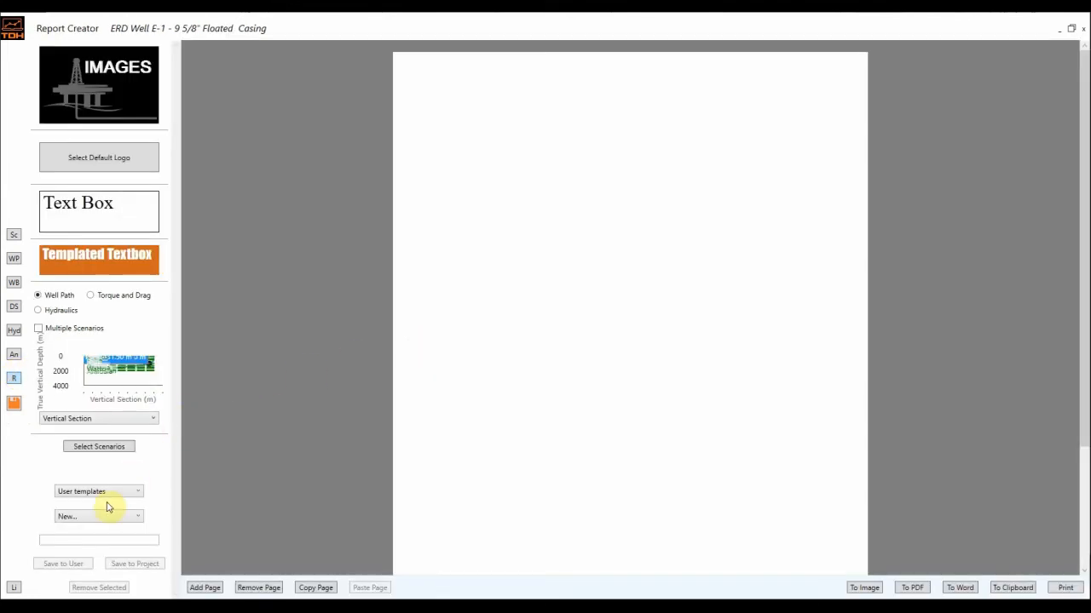
Step: Load the default report template 1.a Hookload for the floated casing in the Report Creator
click(115, 494)
click(102, 504)
click(103, 517)
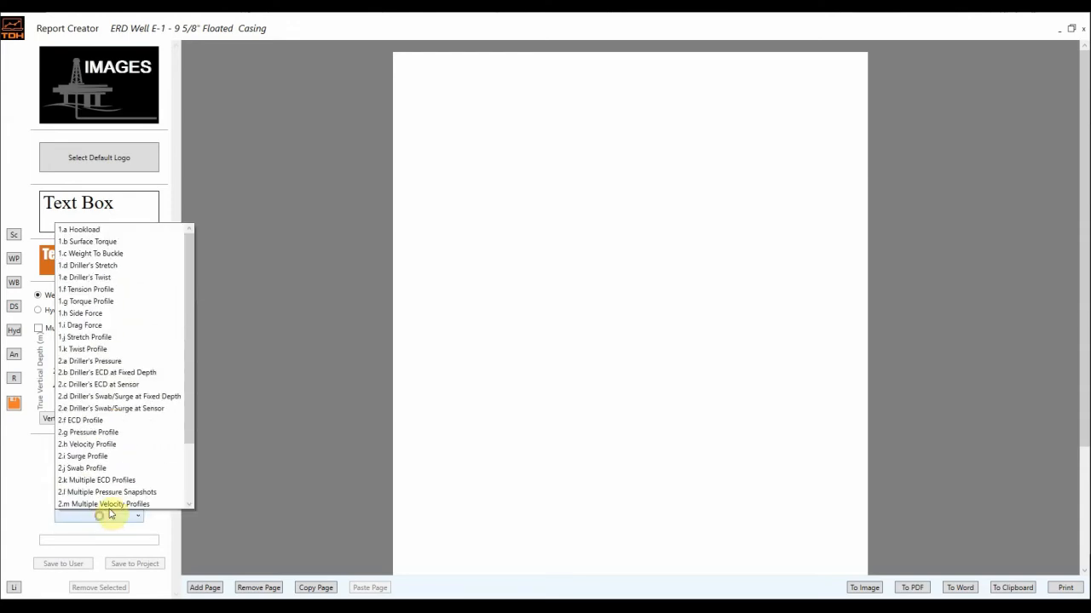
click(125, 230)
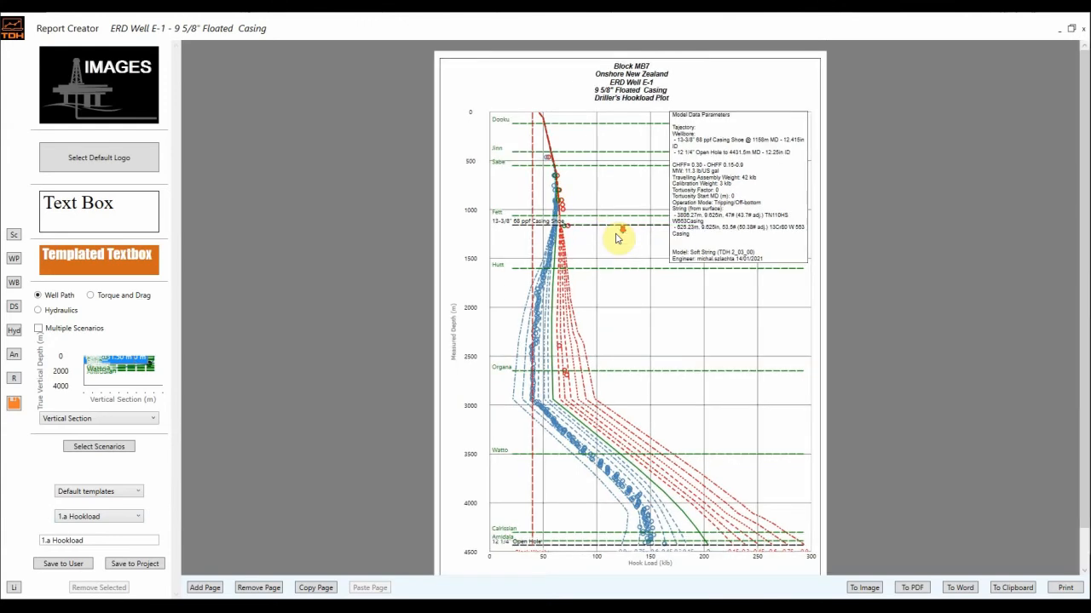
Step: Switch the report to the default template 1.b Surface Torque
click(84, 517)
scroll(117, 281, down, 2)
scroll(114, 281, up, 2)
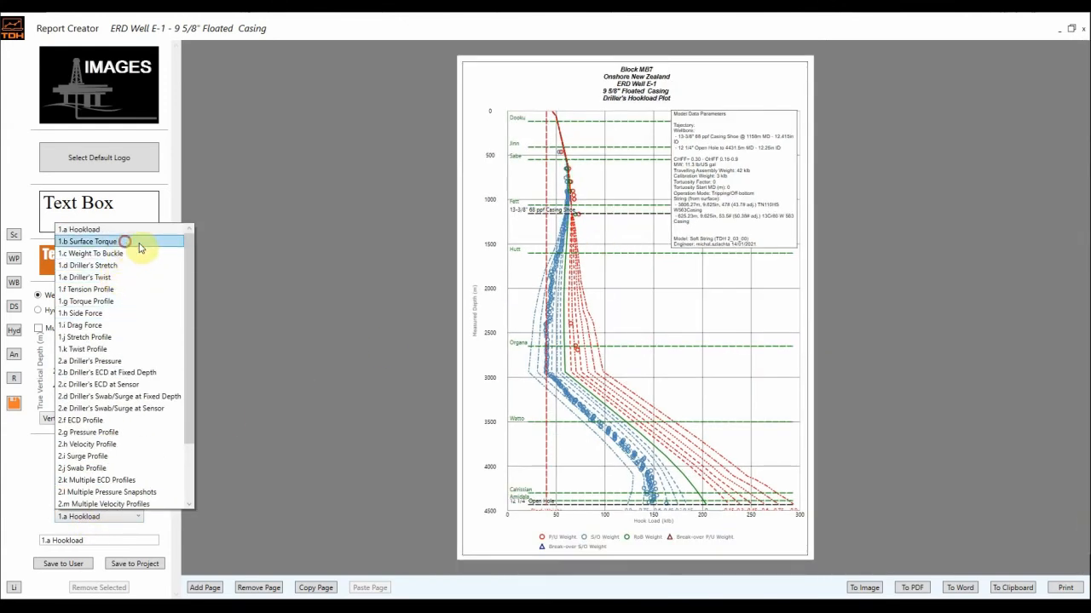
click(94, 242)
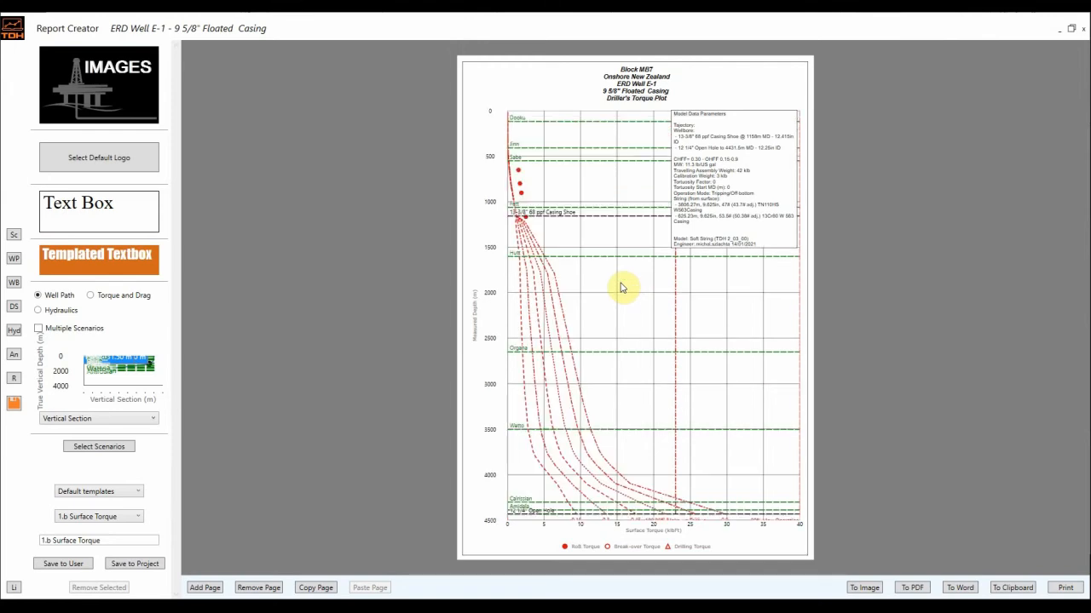
Step: Set the torque plot's Y-axis maximum to 4750
mouse_move(663, 523)
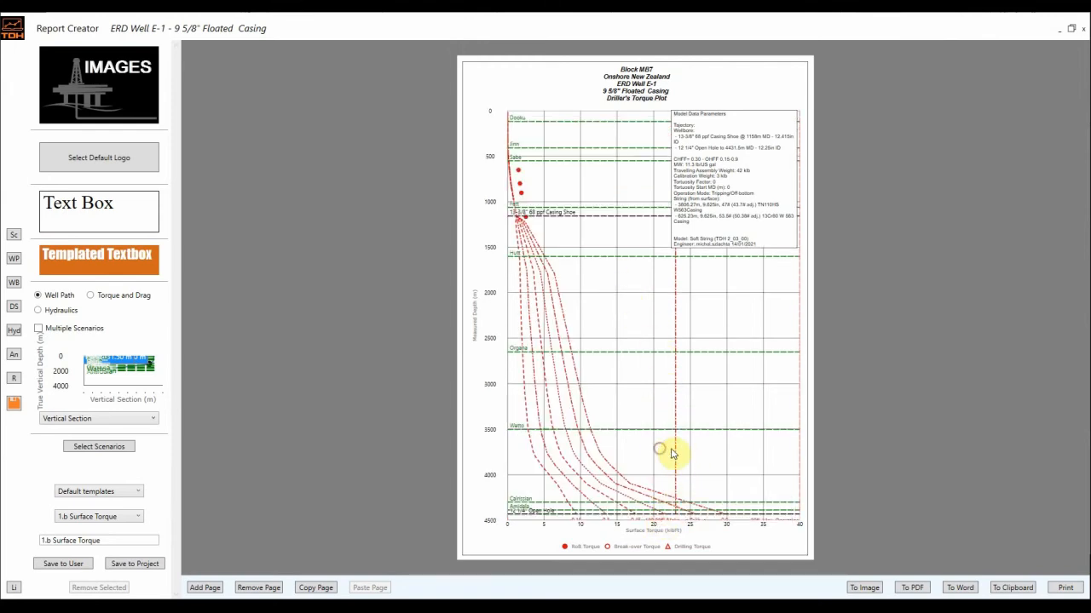
right_click(675, 412)
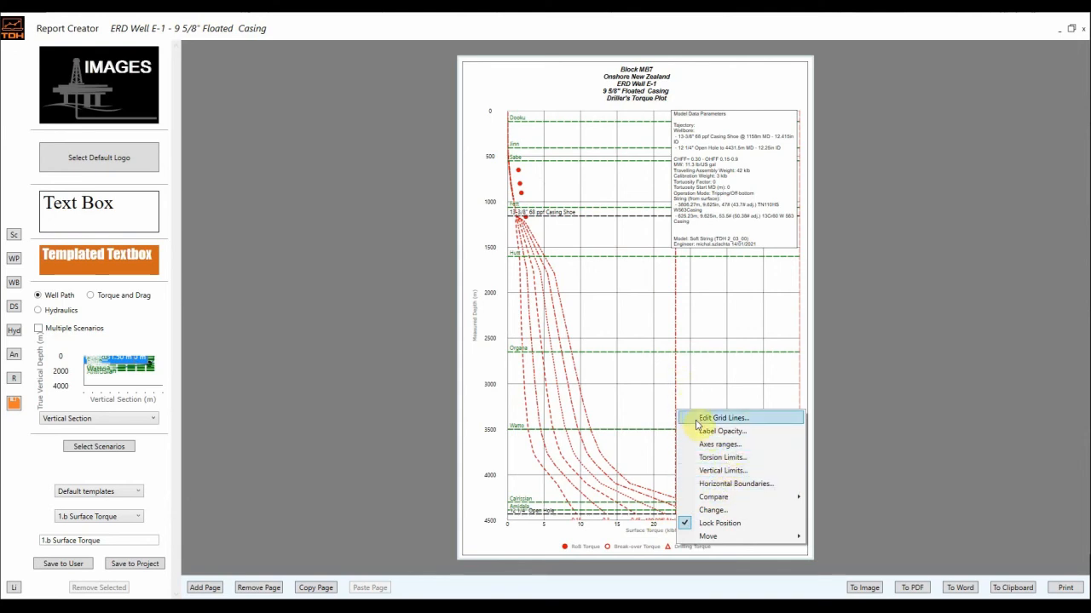
click(714, 444)
click(526, 324)
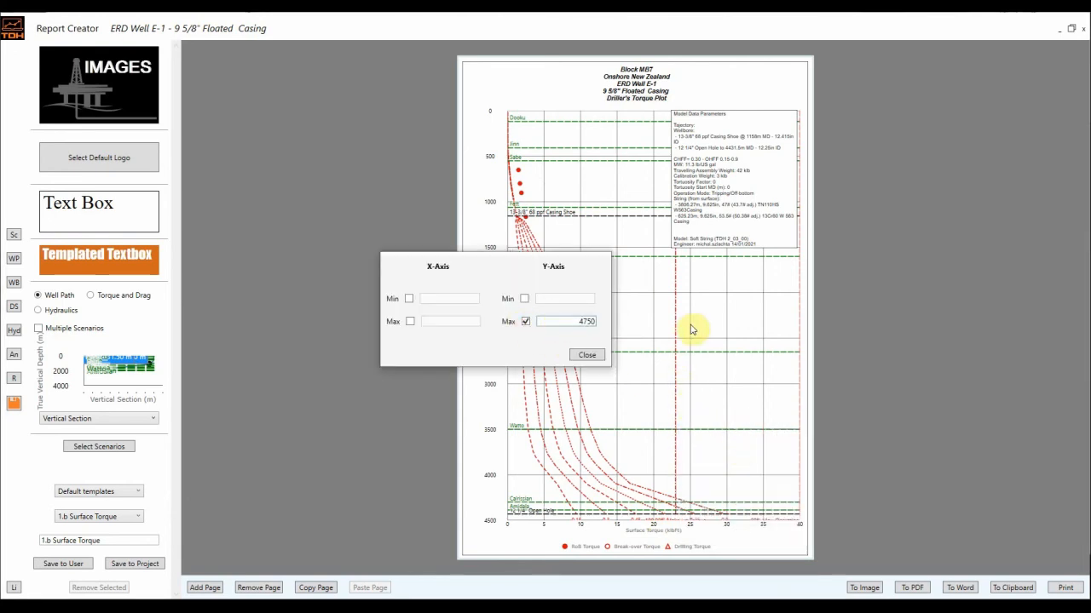
click(589, 356)
Step: Move the make-up torque and 80% max. operating torque labels up, clear of the friction factor labels at the curve ends
mouse_move(697, 502)
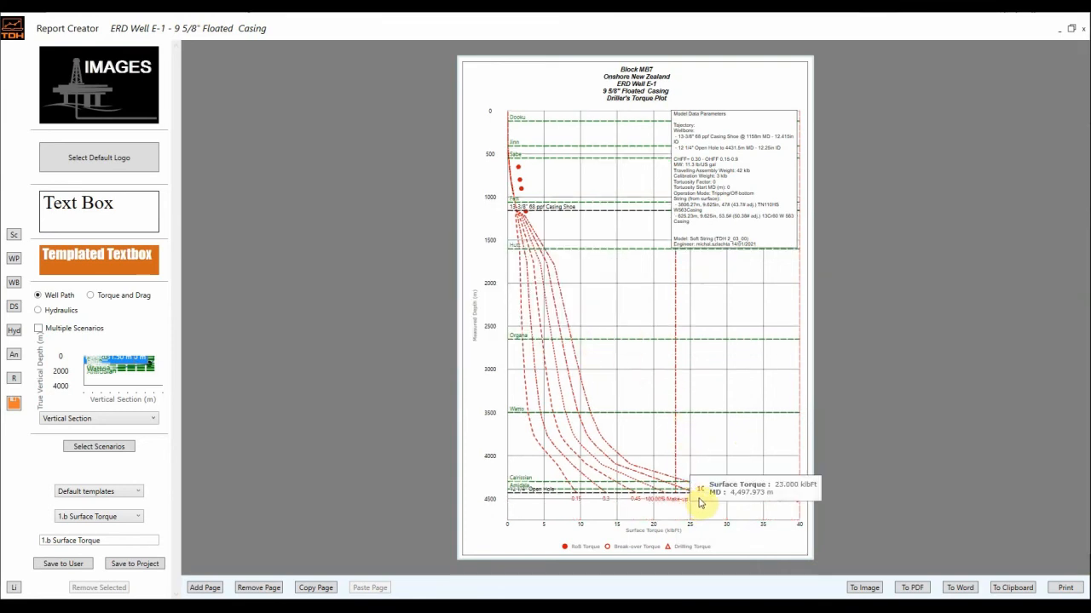
mouse_move(708, 442)
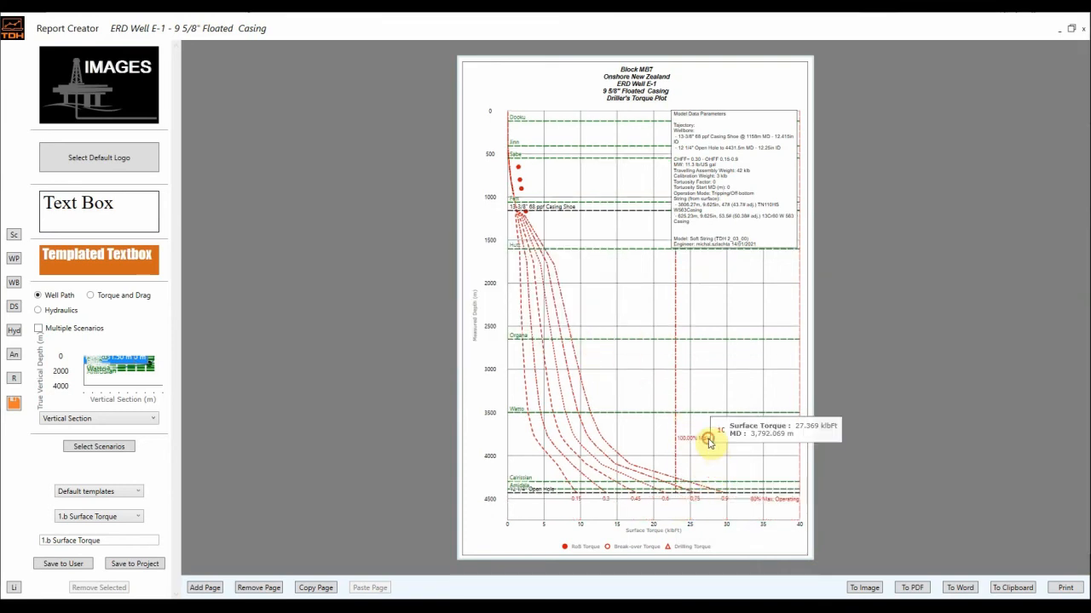
drag(761, 468, 760, 468)
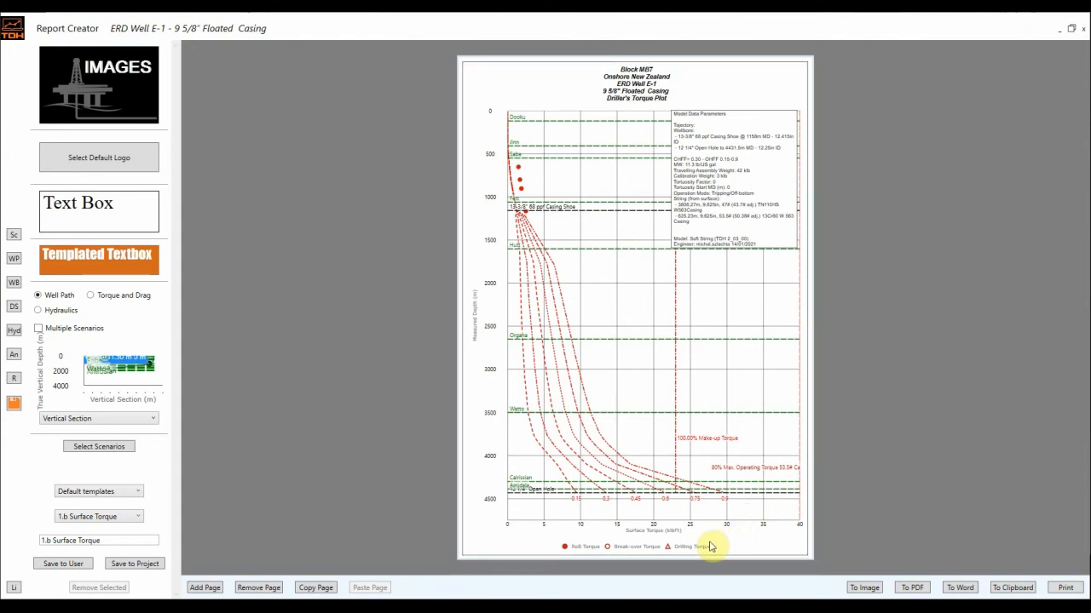
Step: Return to the floated casing's drill string and review the fluid sections in its Flotation table
click(14, 307)
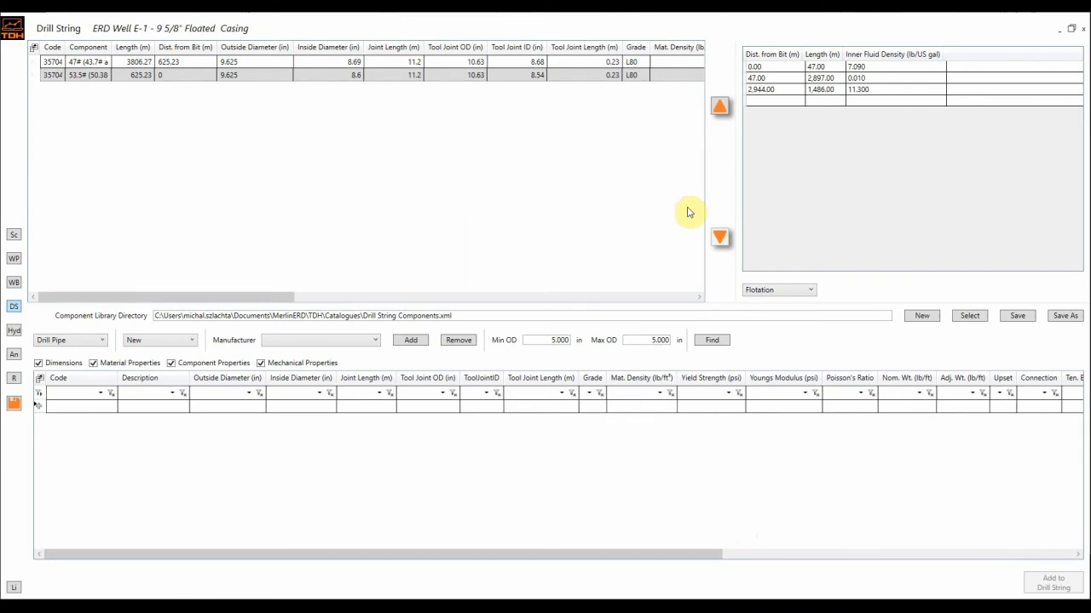
click(758, 67)
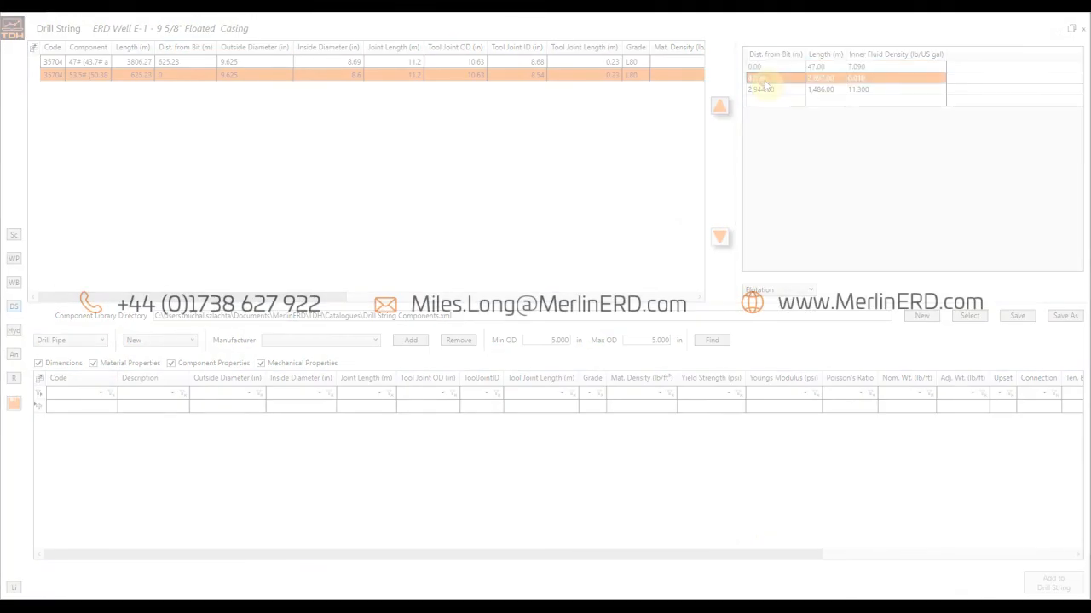